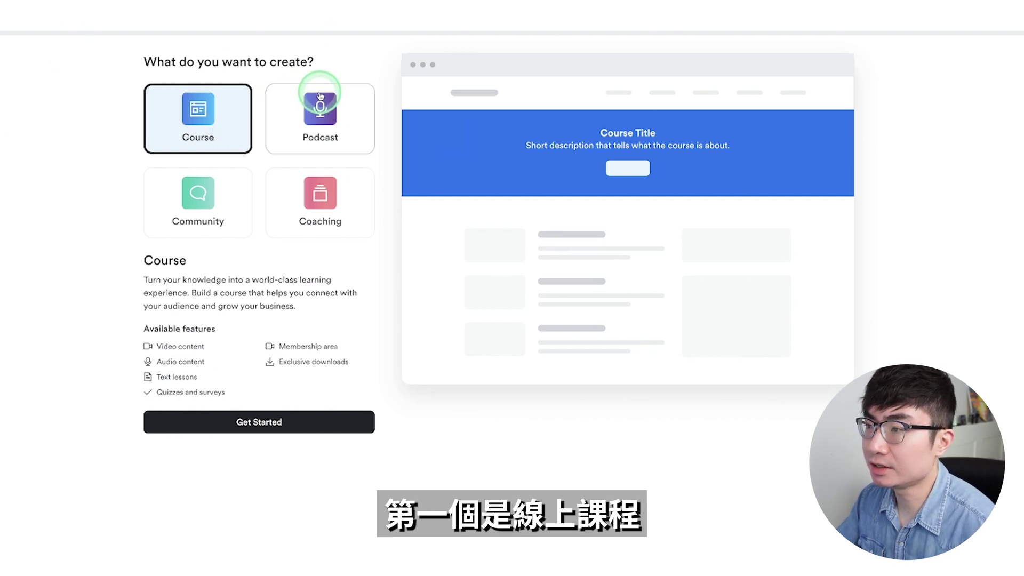
Step: Choose Podcast as the product to create and start a new podcast from scratch
{"action": "left_click", "coordinate": [325, 111]}
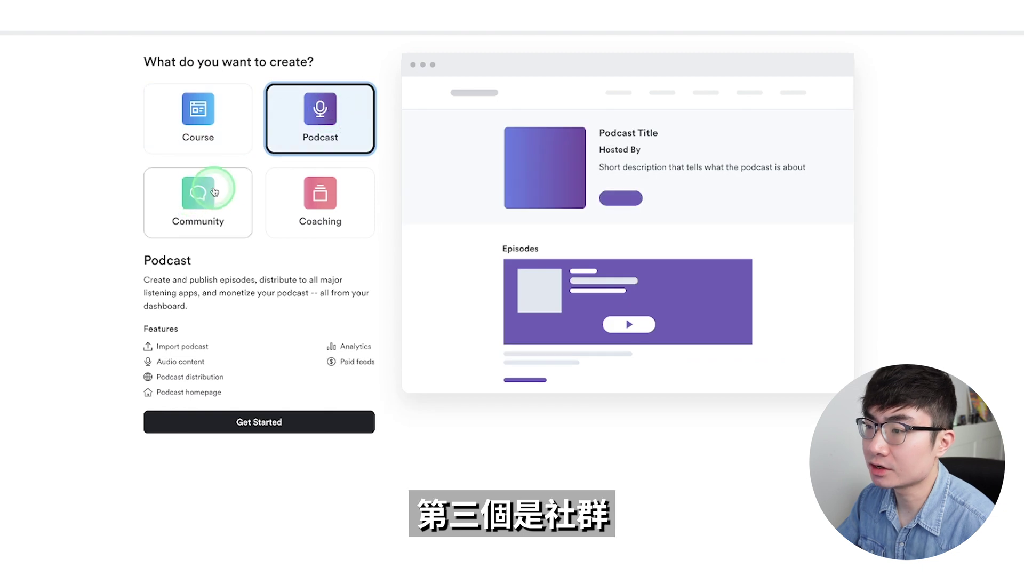
{"action": "left_click", "coordinate": [369, 201]}
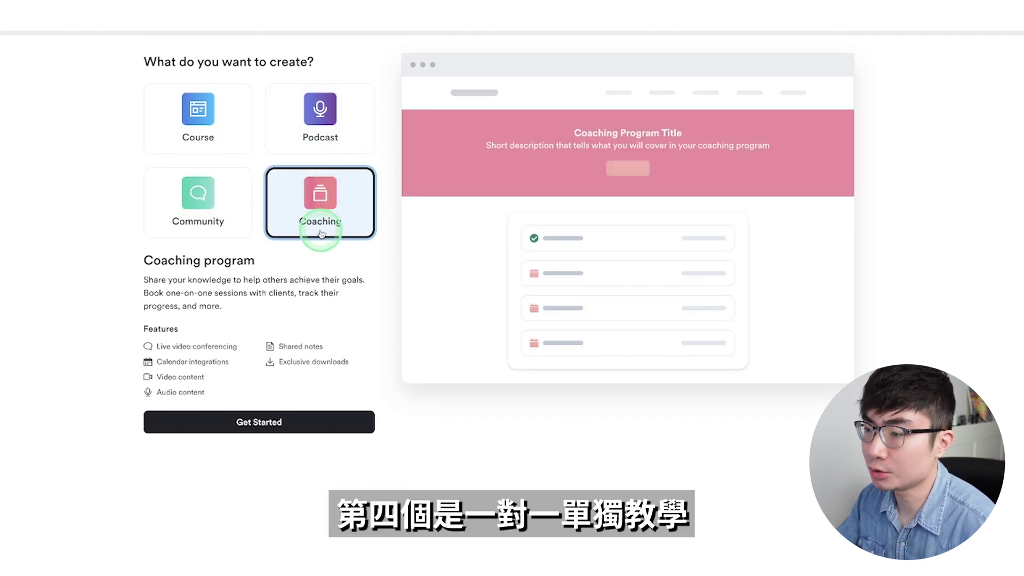
{"action": "left_click", "coordinate": [320, 88]}
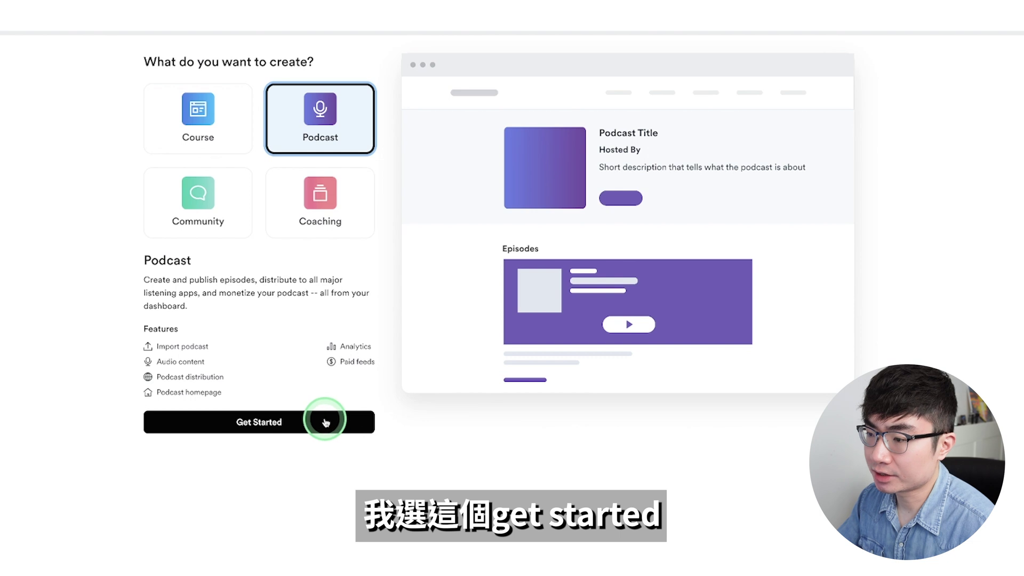
{"action": "left_click", "coordinate": [326, 422]}
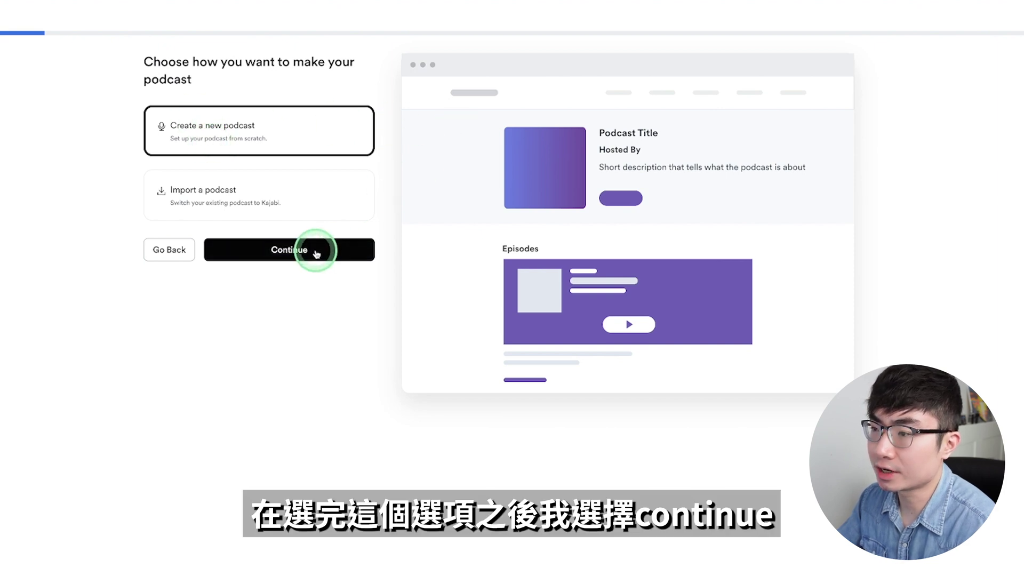
{"action": "left_click", "coordinate": [316, 253]}
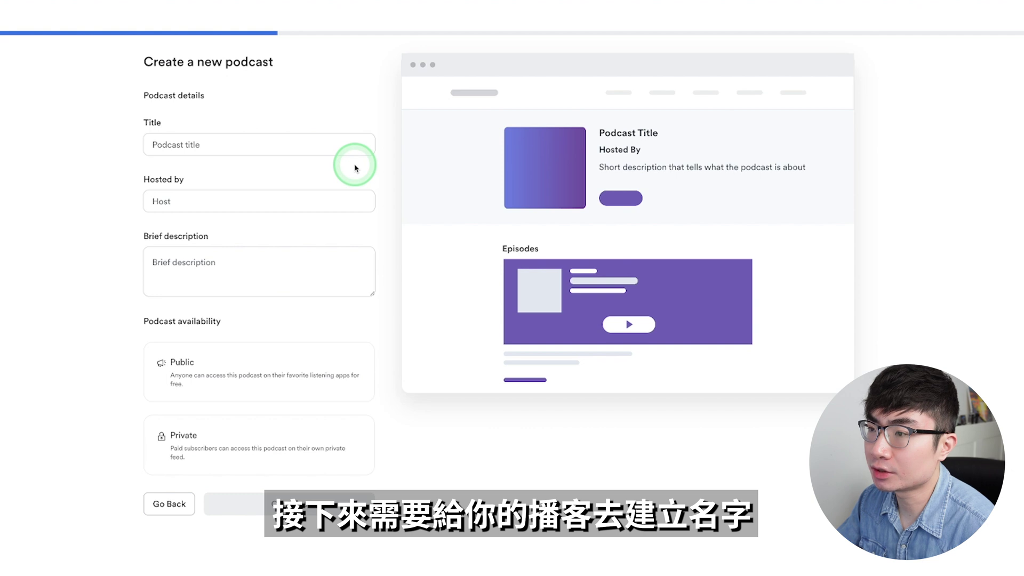
Step: Enter the podcast title ending in "的播客", the host's name, and a brief description about sharing 網路創業的心得 and 個人品牌建立的故事
{"action": "left_click", "coordinate": [258, 149]}
{"action": "type", "text": "Greyson的播客"}
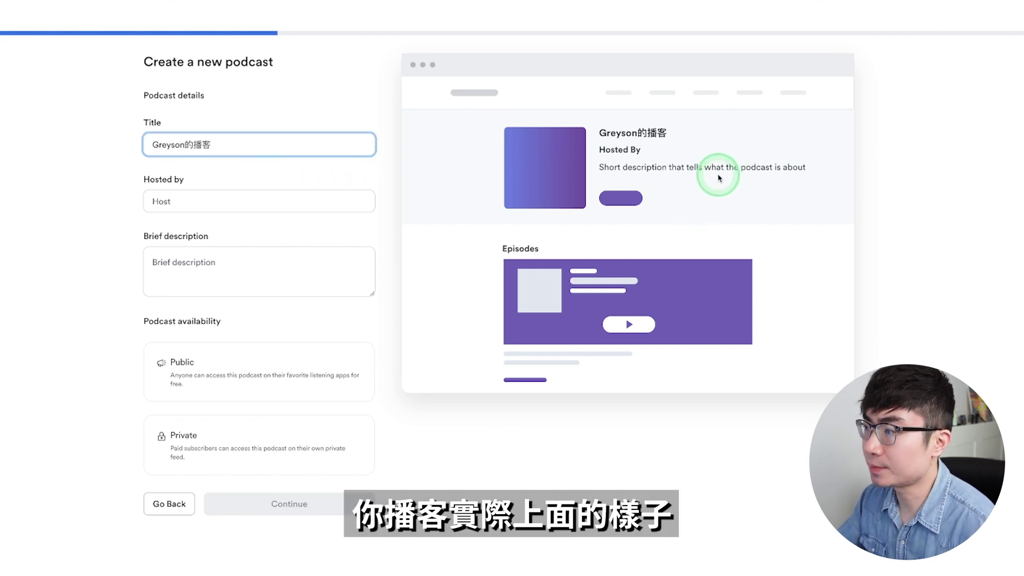
{"action": "left_click", "coordinate": [230, 197]}
{"action": "type", "text": "Greyson"}
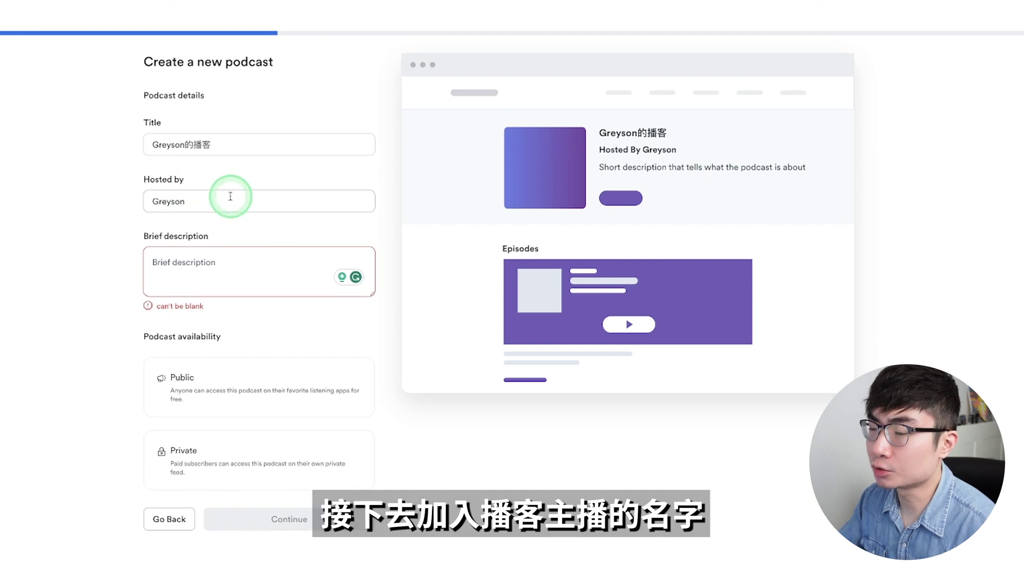
{"action": "left_click", "coordinate": [250, 273]}
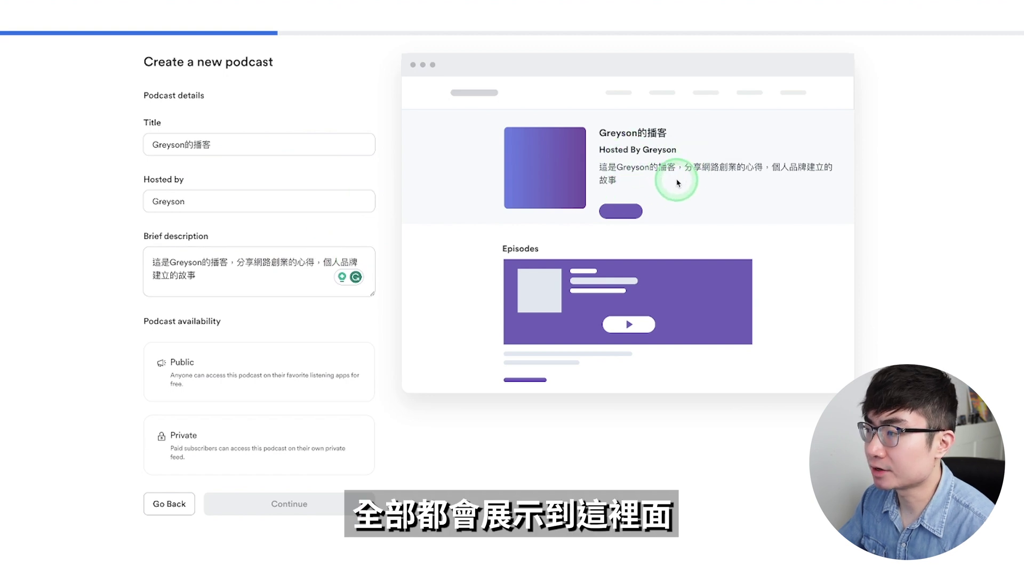
Step: Set the podcast's availability to Public and continue to its settings
{"action": "scroll", "coordinate": [255, 233], "scroll_direction": "down", "scroll_amount": 2}
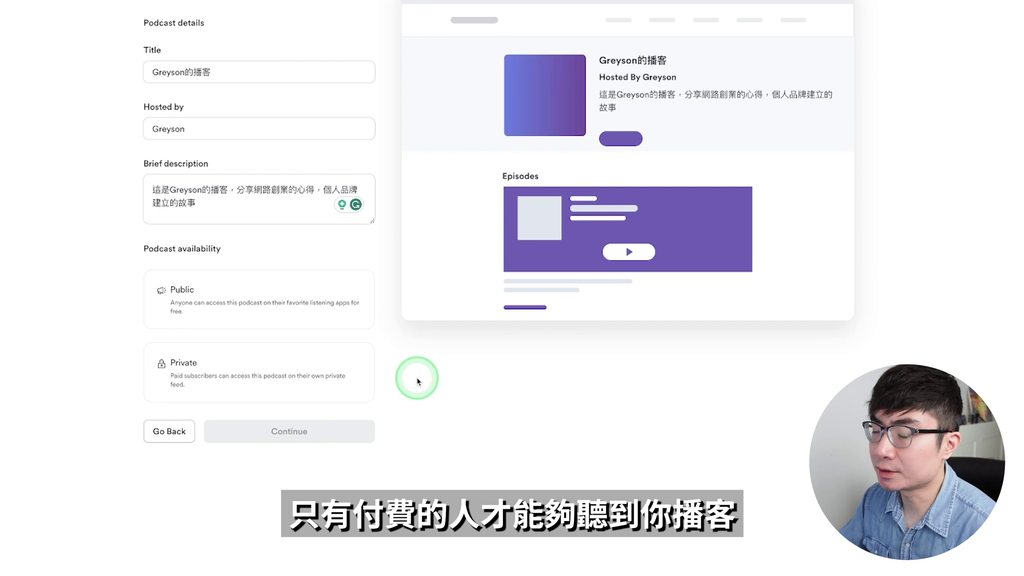
{"action": "left_click", "coordinate": [259, 298]}
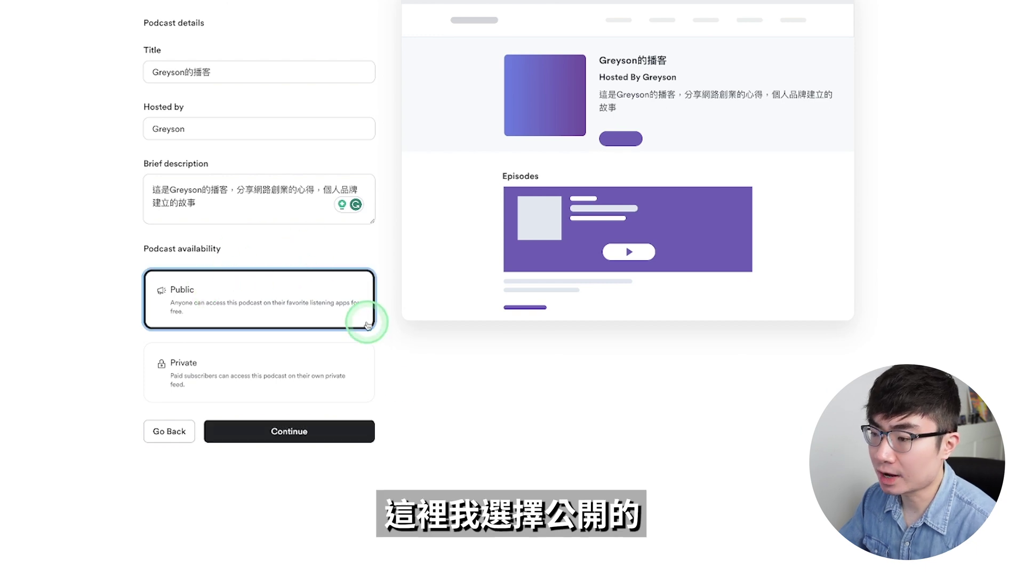
{"action": "left_click", "coordinate": [360, 441]}
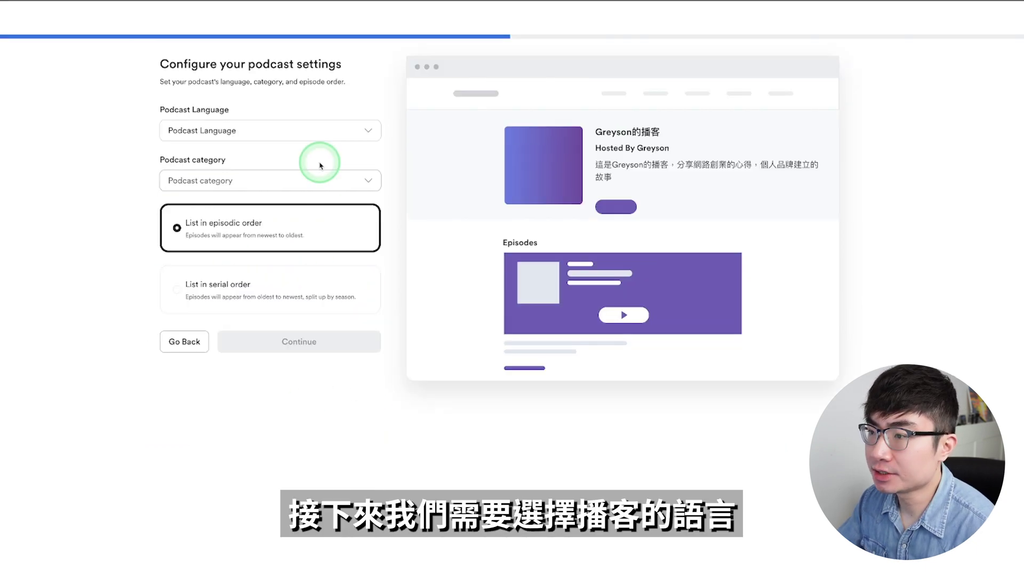
Step: Set the podcast language to Chinese and the category to Business / Entrepreneurship, keep episodic order, and continue
{"action": "left_click", "coordinate": [277, 130]}
{"action": "left_click", "coordinate": [228, 142]}
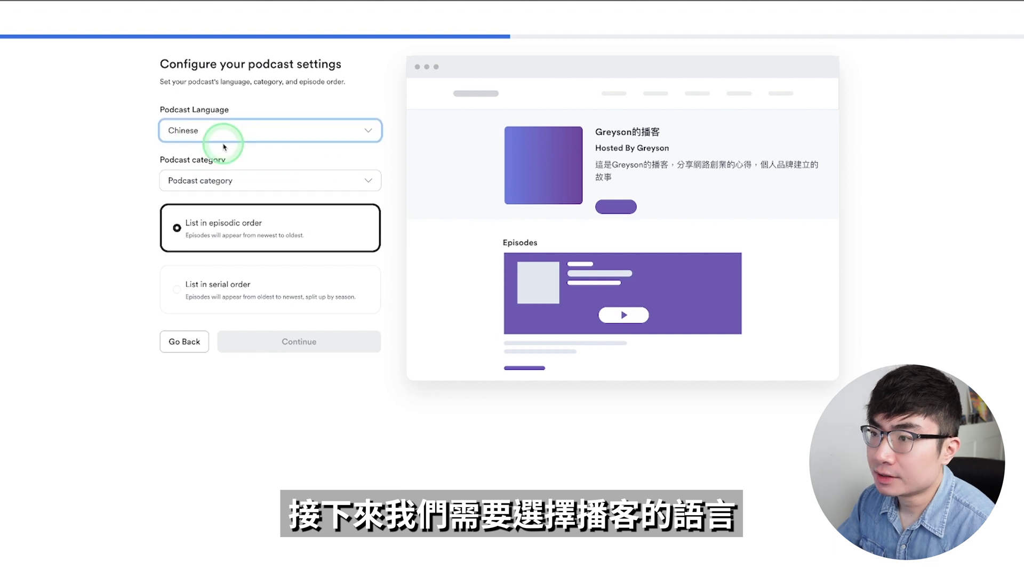
{"action": "left_click", "coordinate": [214, 170]}
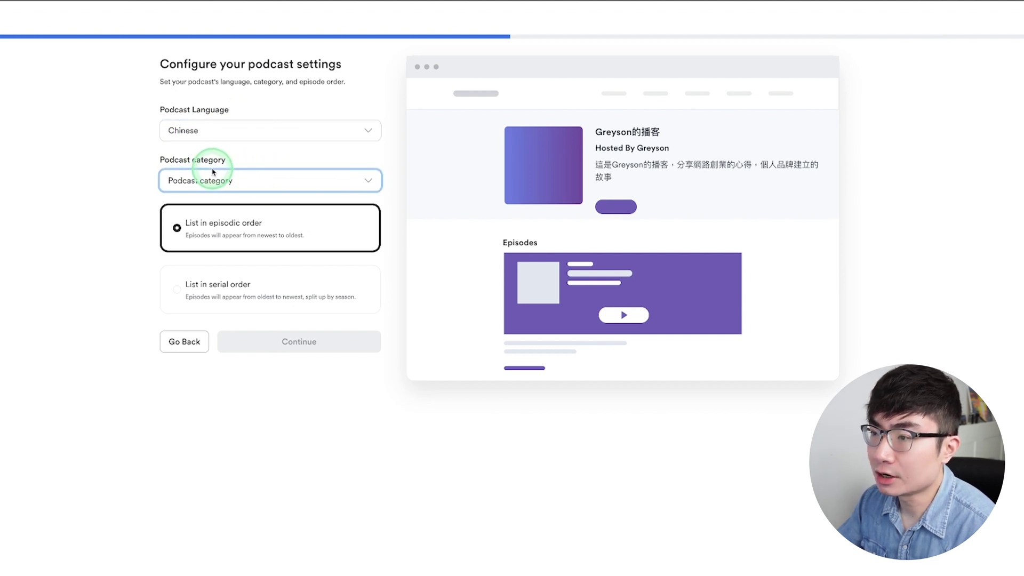
{"action": "left_click", "coordinate": [280, 185]}
{"action": "left_click", "coordinate": [140, 258]}
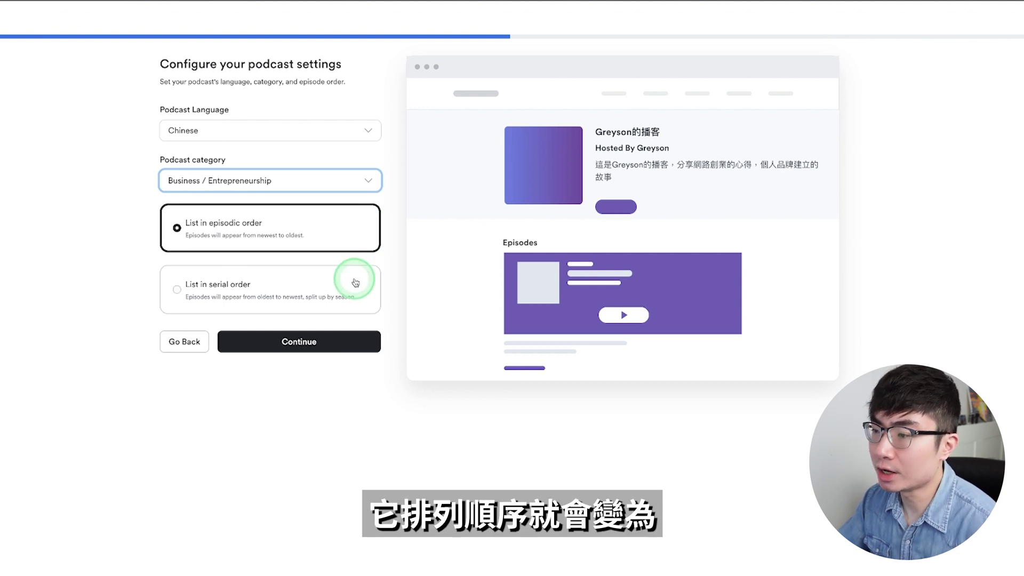
{"action": "left_click", "coordinate": [331, 349]}
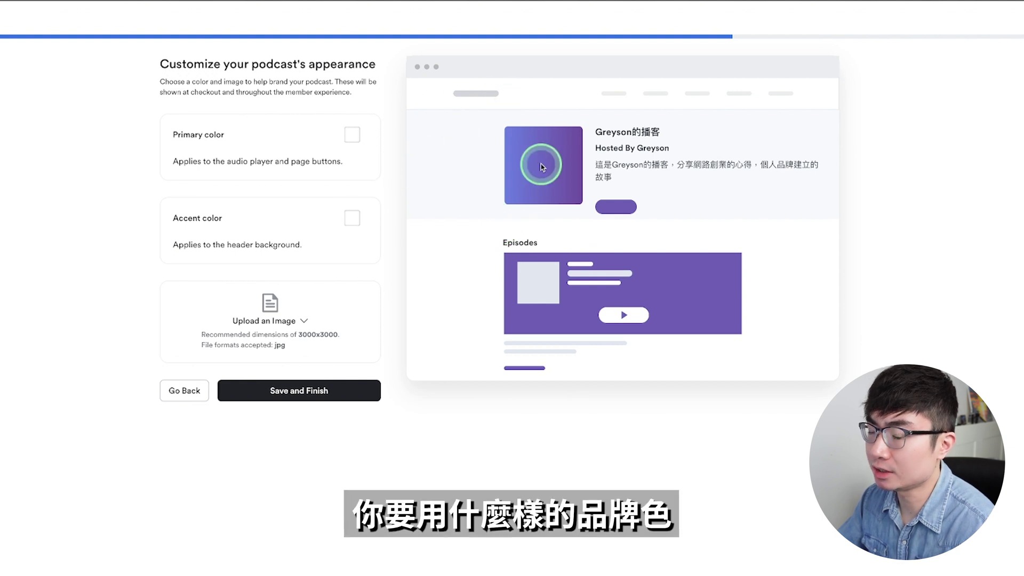
Step: Set the podcast's primary color to yellow
{"action": "left_click", "coordinate": [352, 135]}
{"action": "left_click", "coordinate": [358, 165]}
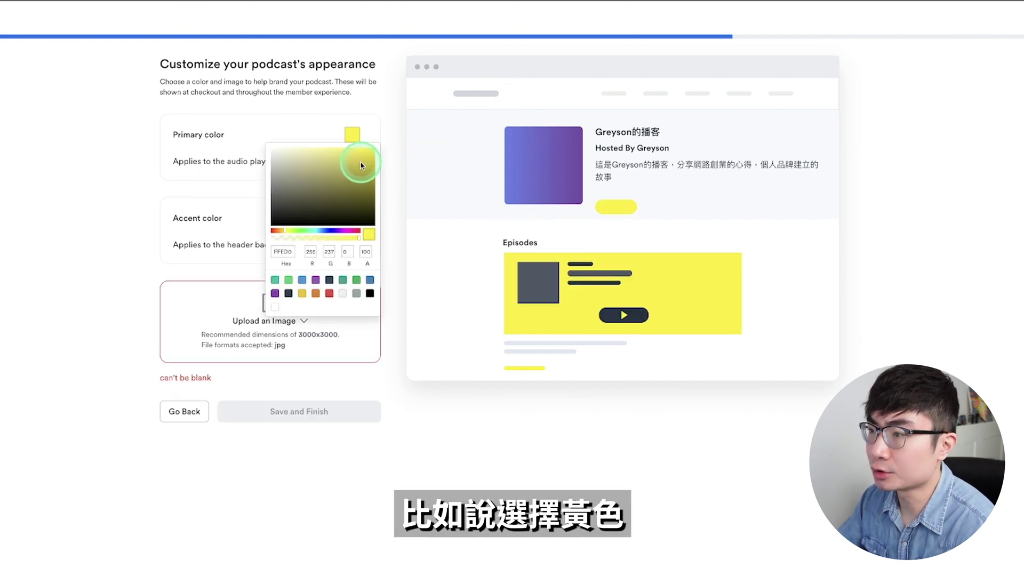
{"action": "left_click", "coordinate": [392, 158]}
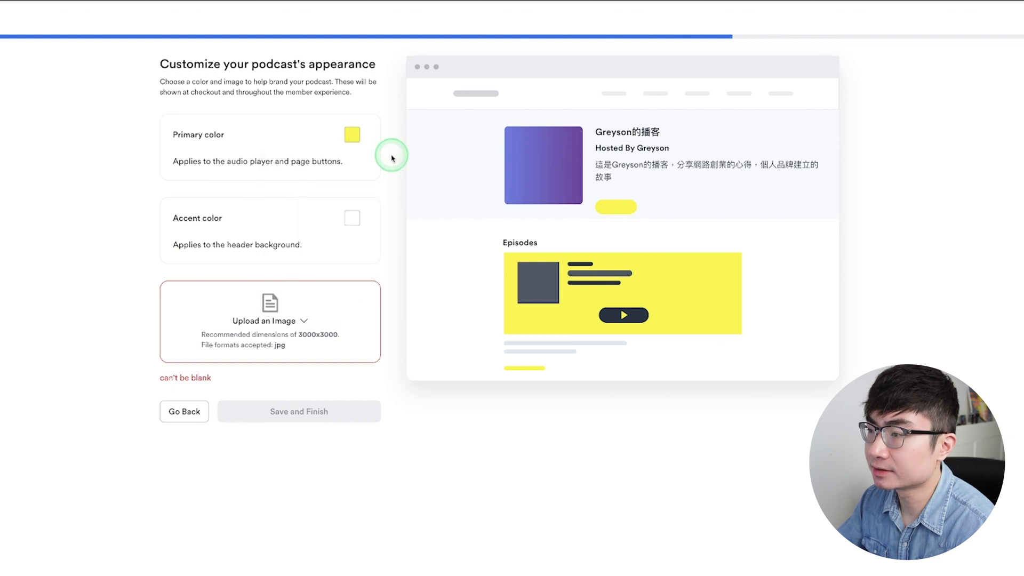
Step: Set the accent color to light blue and save the podcast with the Night Podcast cover image
{"action": "left_click", "coordinate": [349, 220]}
{"action": "left_click", "coordinate": [346, 230]}
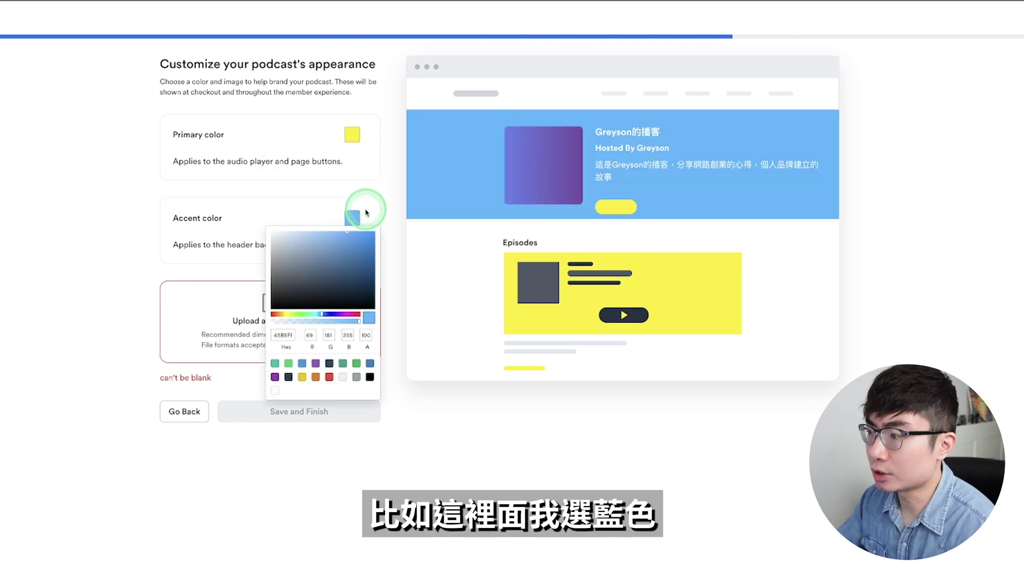
{"action": "left_click", "coordinate": [388, 214]}
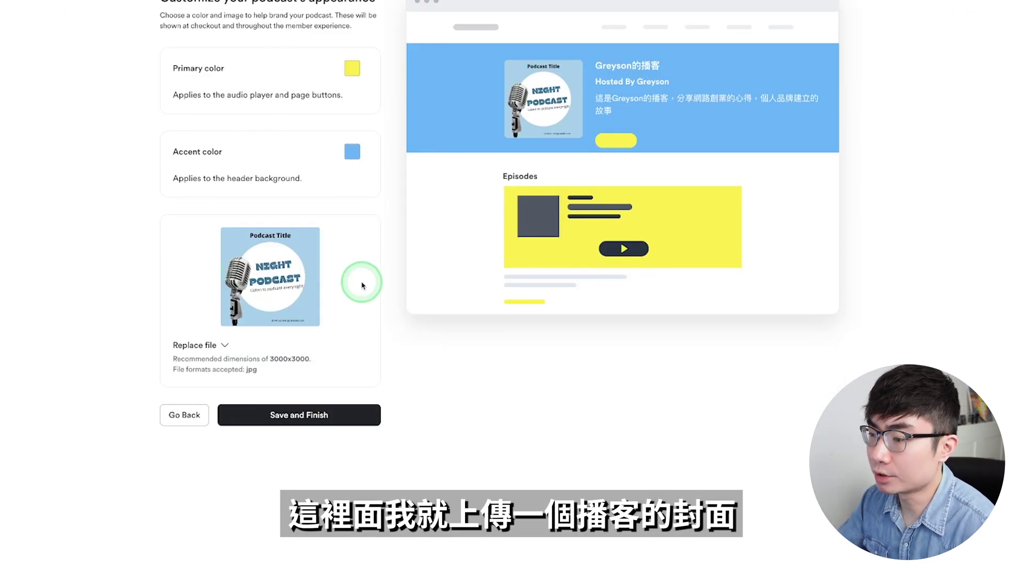
{"action": "left_click", "coordinate": [347, 418]}
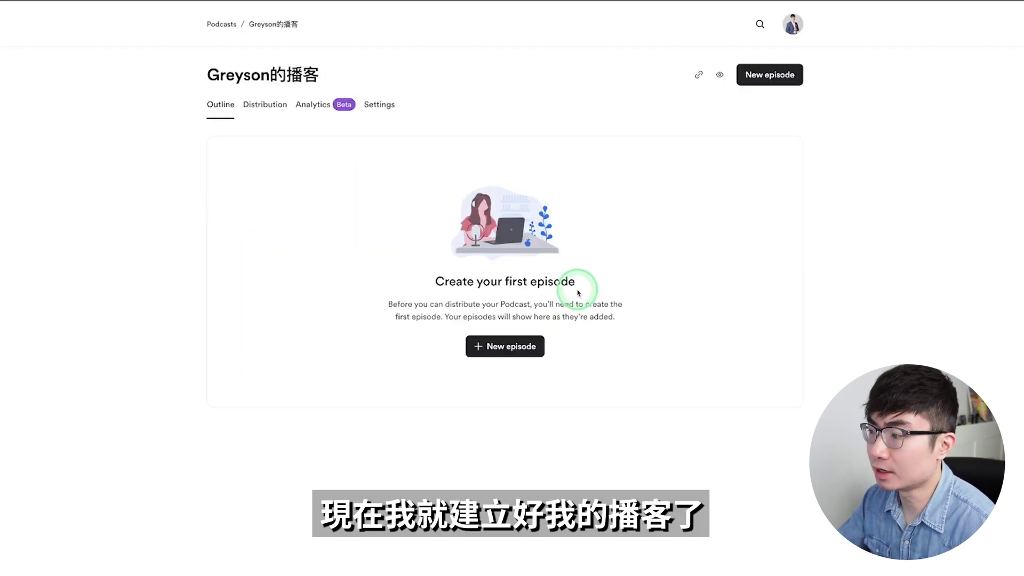
Step: Add a first episode titled "Ep.1 歡迎來到我的播客" with type Episode and no audio file
{"action": "left_click", "coordinate": [510, 347]}
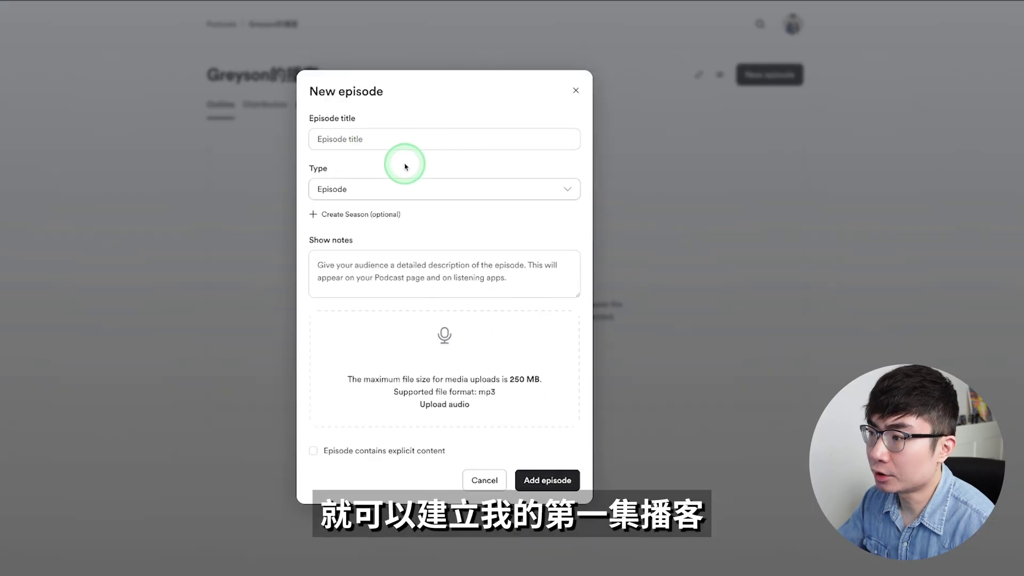
{"action": "left_click", "coordinate": [376, 138]}
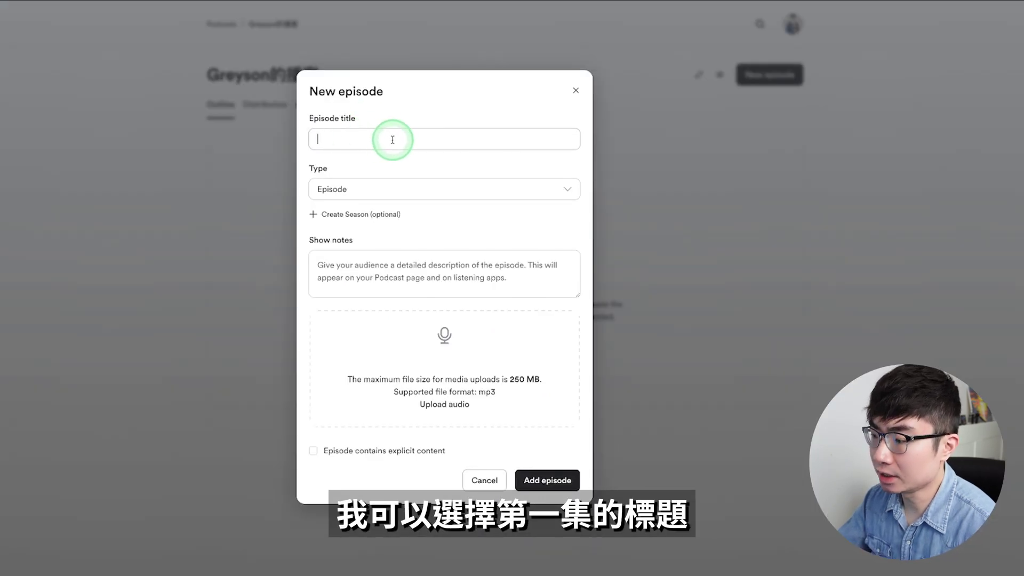
{"action": "type", "text": "Ep.1 歡迎來到我的播客"}
{"action": "left_click", "coordinate": [450, 190]}
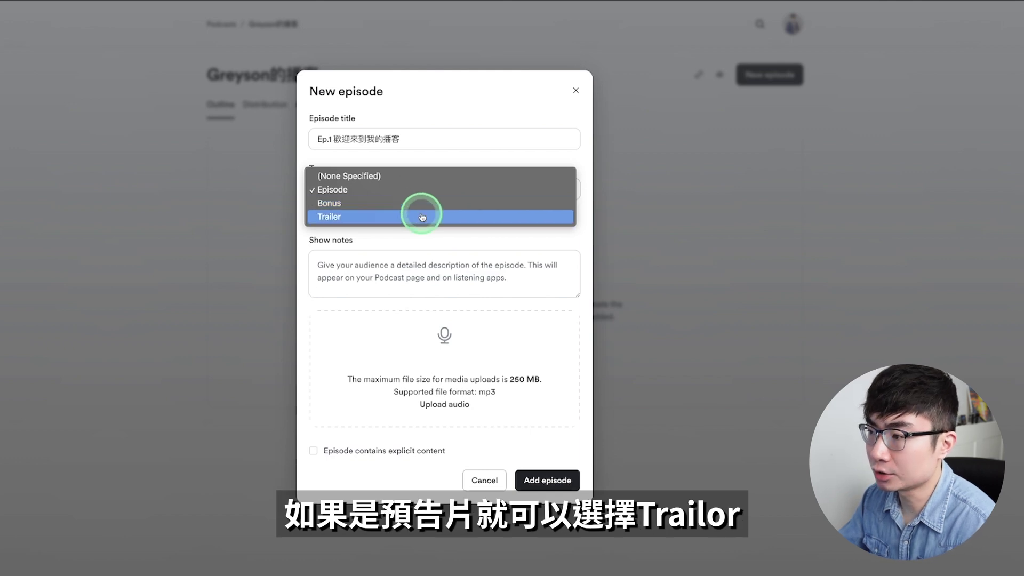
{"action": "key", "text": "Escape"}
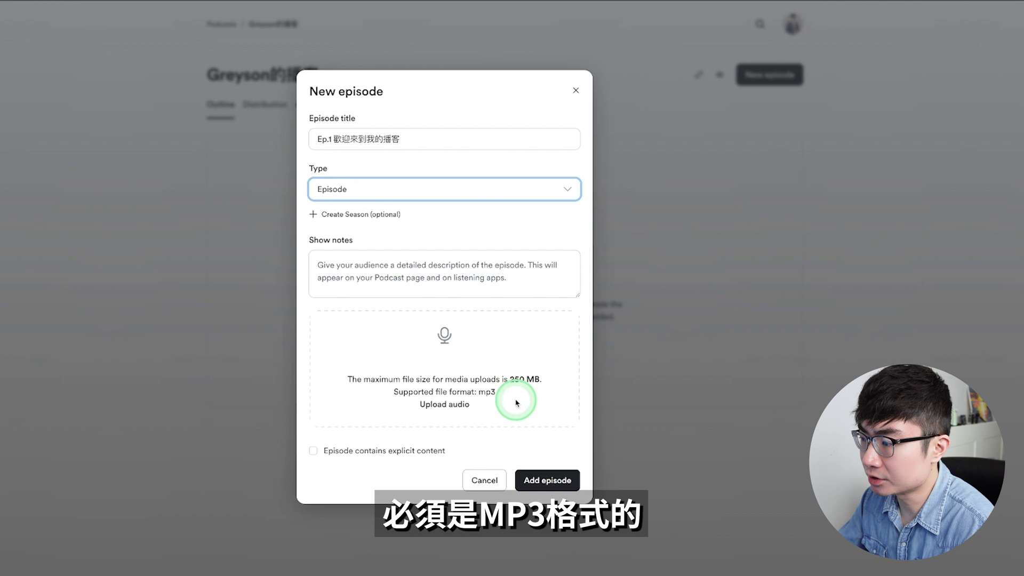
{"action": "left_click", "coordinate": [453, 409]}
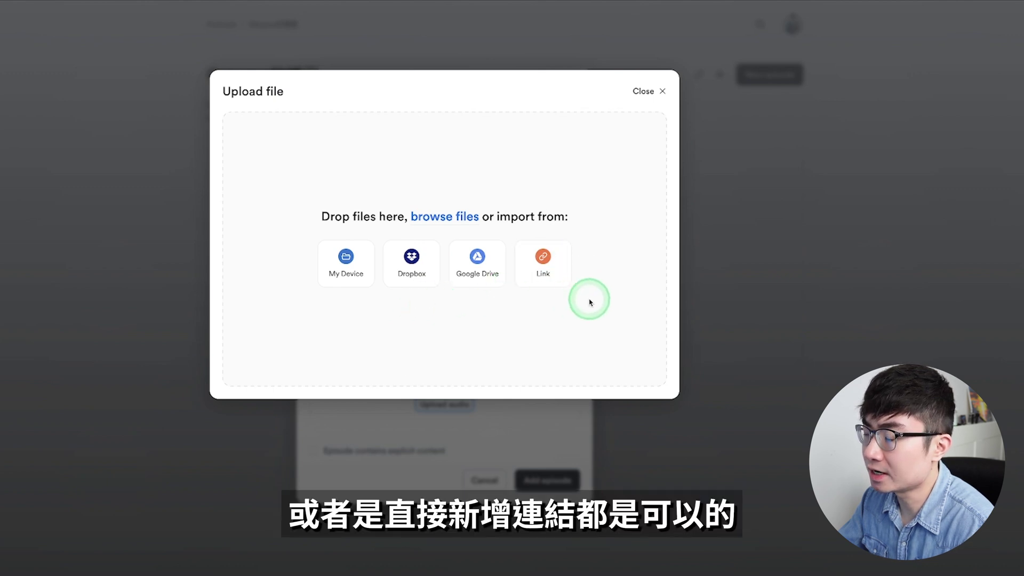
{"action": "left_click", "coordinate": [569, 446]}
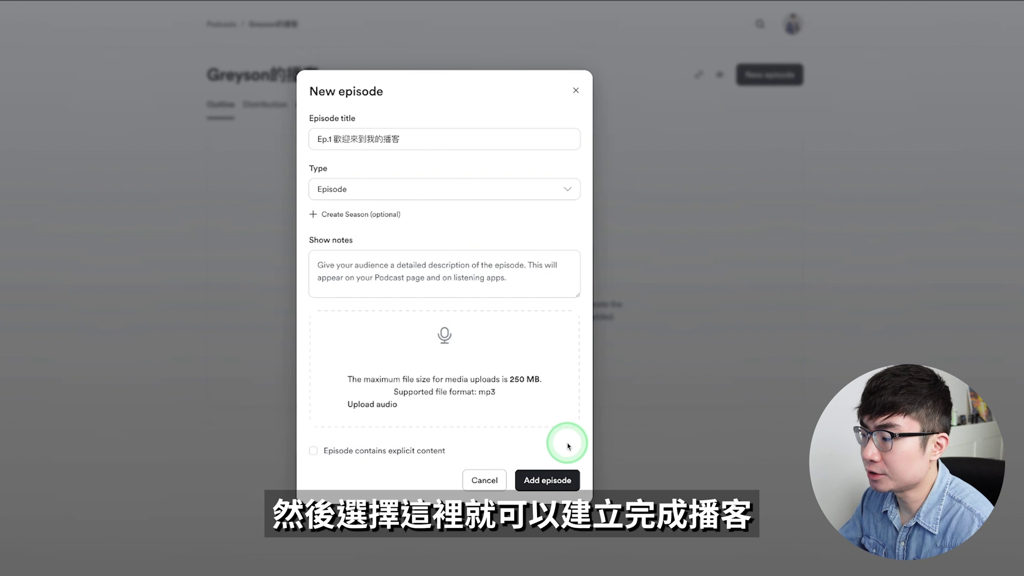
{"action": "left_click", "coordinate": [547, 480]}
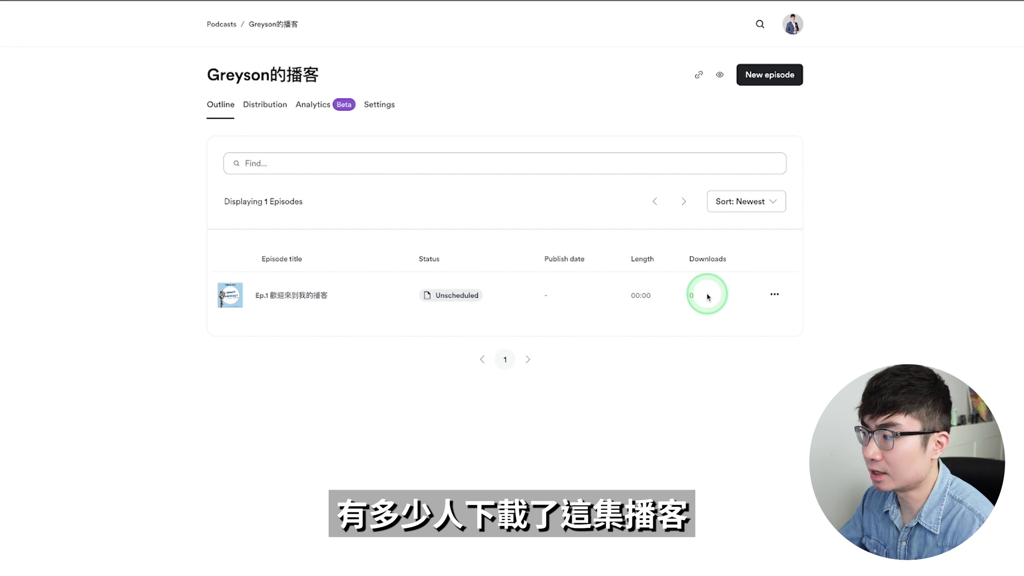
Step: Open the details of episode Ep.1 and review its editable settings
{"action": "left_click", "coordinate": [773, 296]}
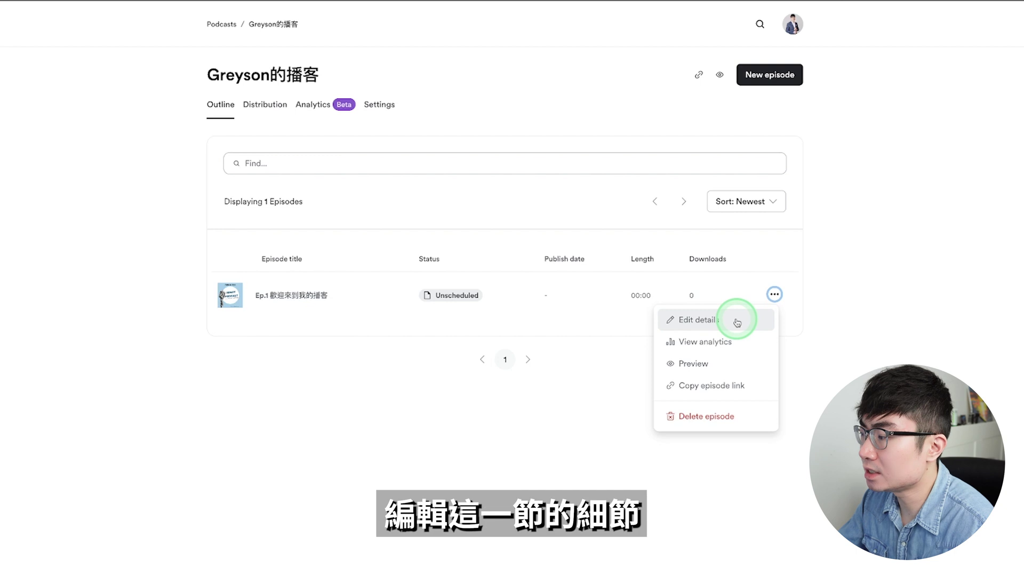
{"action": "left_click", "coordinate": [737, 321]}
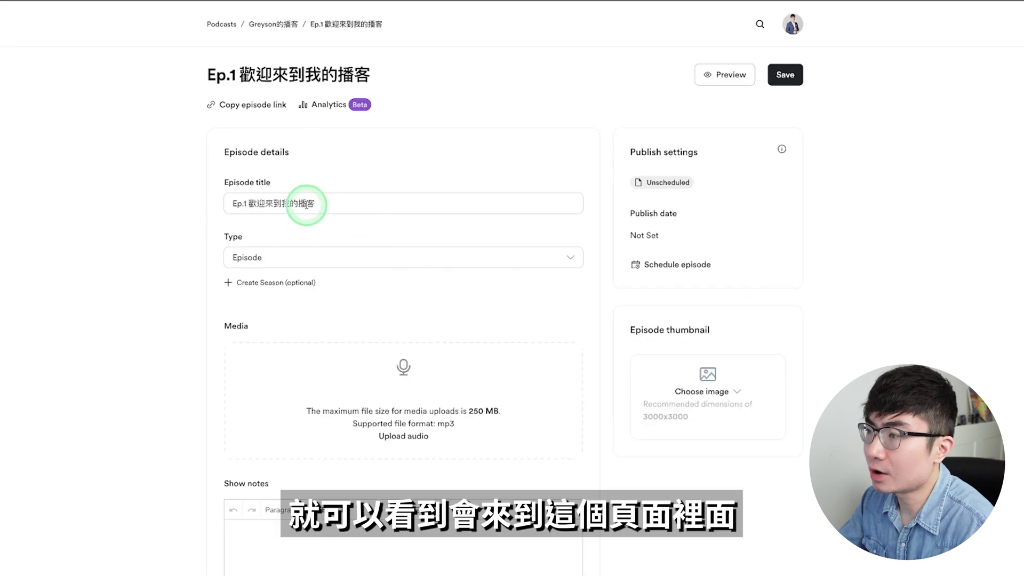
{"action": "scroll", "coordinate": [420, 254], "scroll_direction": "down", "scroll_amount": 7}
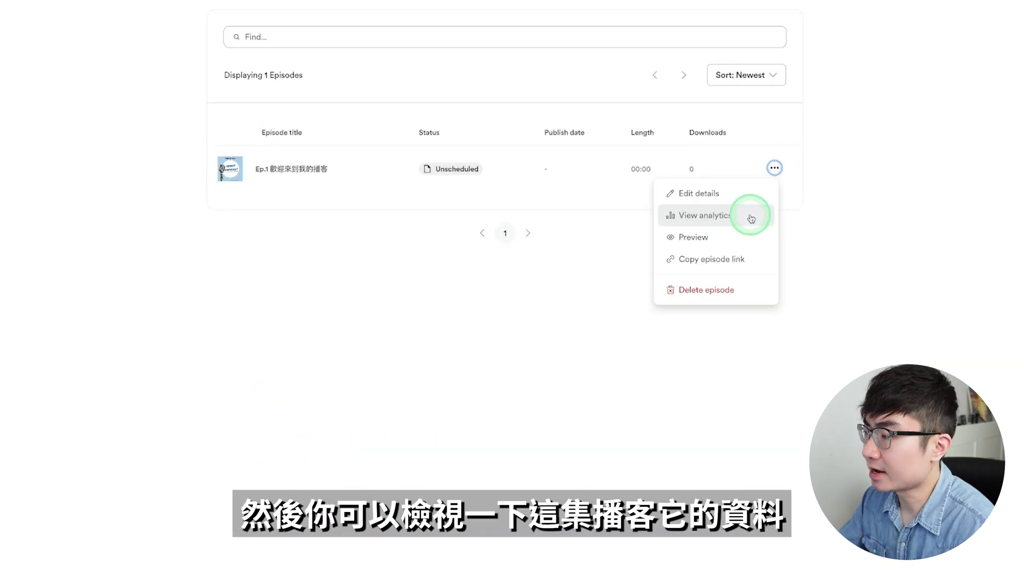
Step: View the analytics of episode Ep.1, checking the date range options, downloads, apps, devices, operating systems and top countries
{"action": "left_click", "coordinate": [750, 215]}
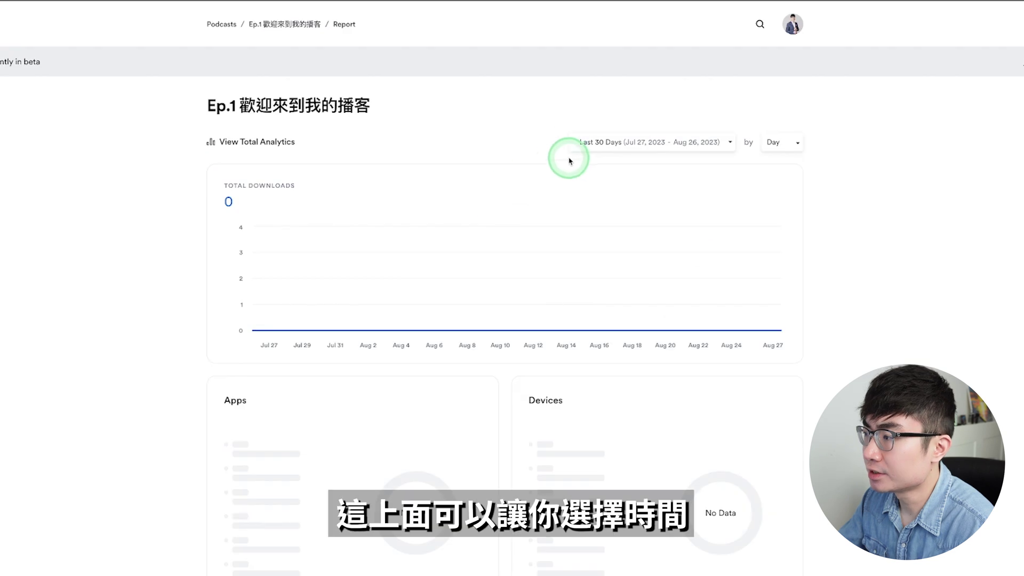
{"action": "left_click", "coordinate": [661, 142]}
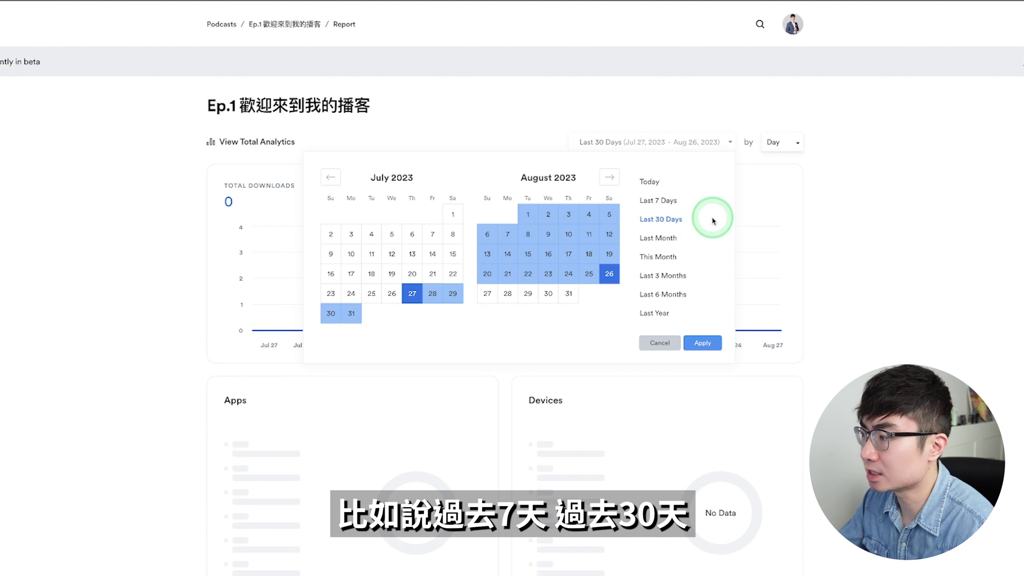
{"action": "left_click", "coordinate": [834, 224]}
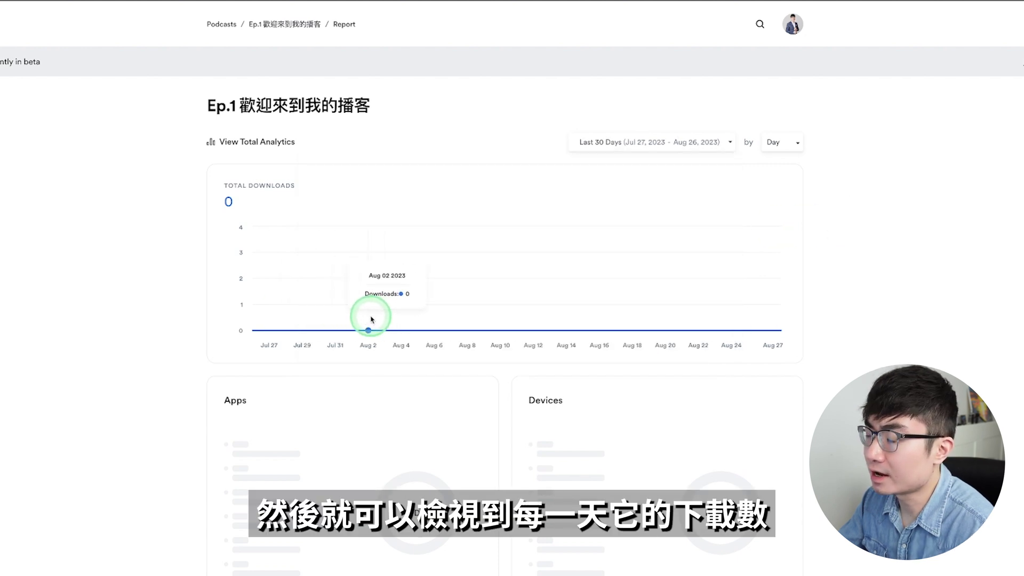
{"action": "scroll", "coordinate": [282, 209], "scroll_direction": "down", "scroll_amount": 4}
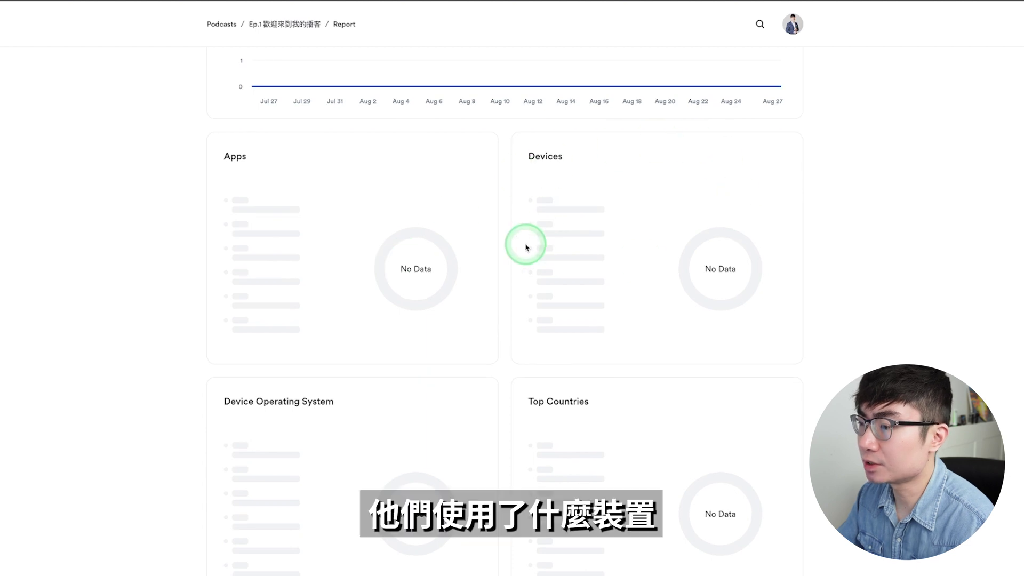
{"action": "scroll", "coordinate": [232, 308], "scroll_direction": "down", "scroll_amount": 4}
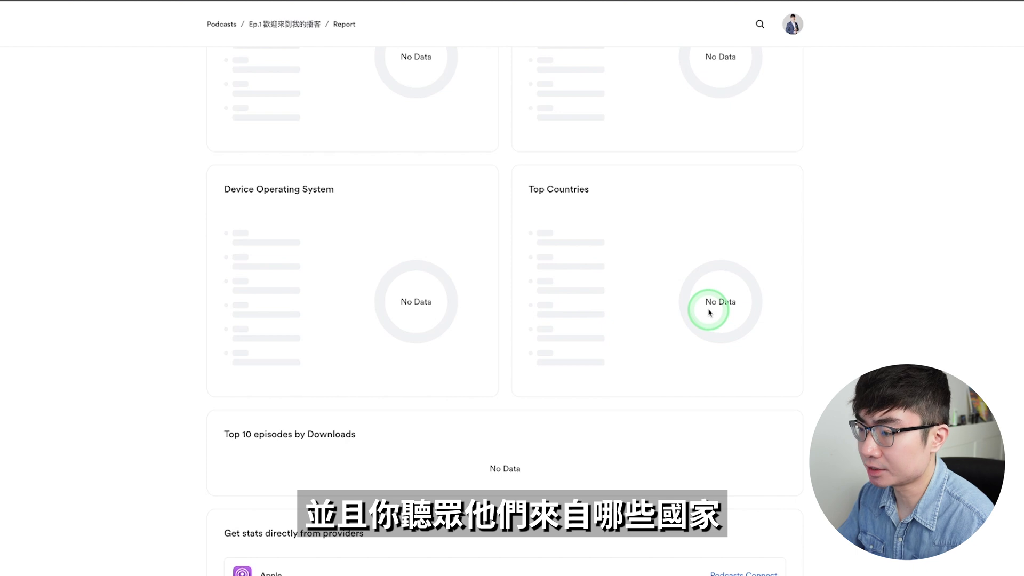
Step: Preview episode Ep.1 from the episode list and check the list's available sort orders
{"action": "scroll", "coordinate": [568, 318], "scroll_direction": "down", "scroll_amount": 2}
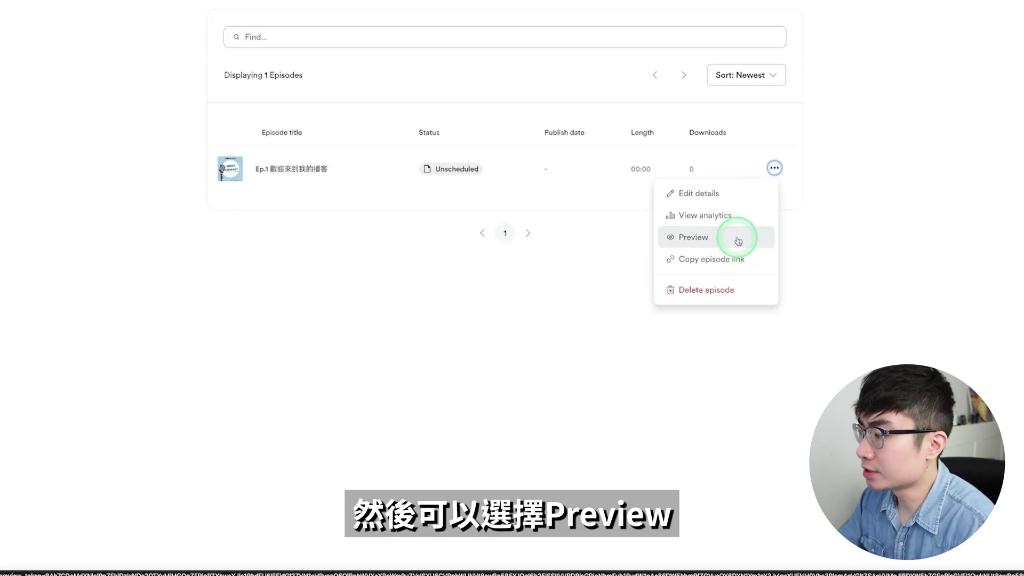
{"action": "left_click", "coordinate": [739, 240]}
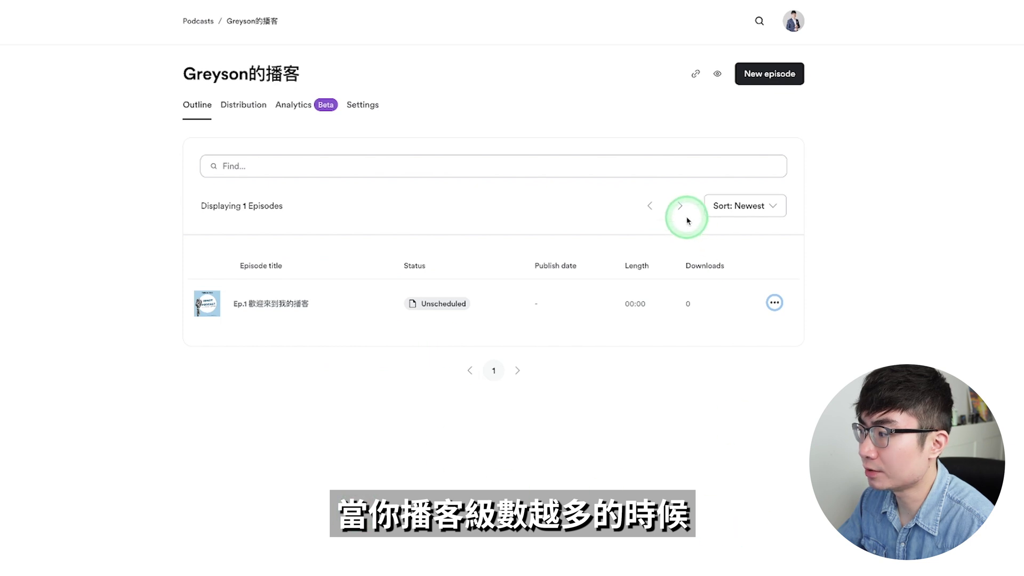
{"action": "left_click", "coordinate": [767, 207]}
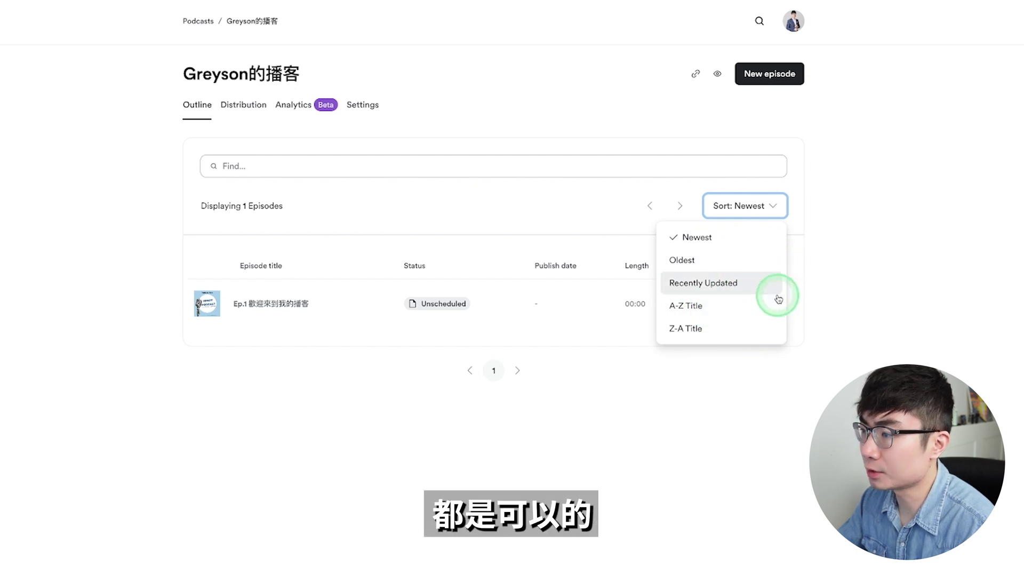
{"action": "left_click", "coordinate": [906, 311]}
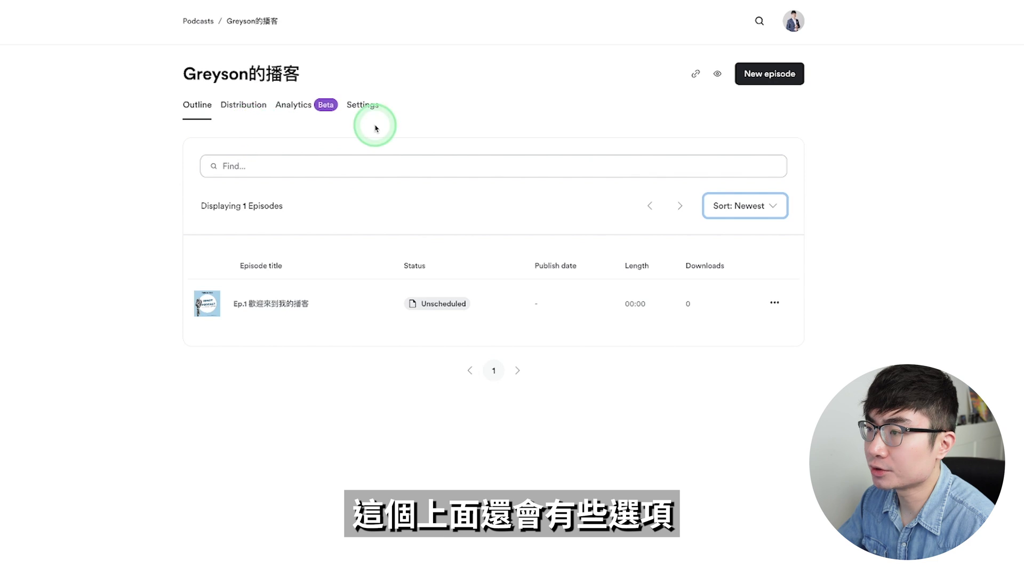
Step: View the podcast's distribution options and read the instructions for connecting it to Apple Podcasts
{"action": "left_click", "coordinate": [255, 111]}
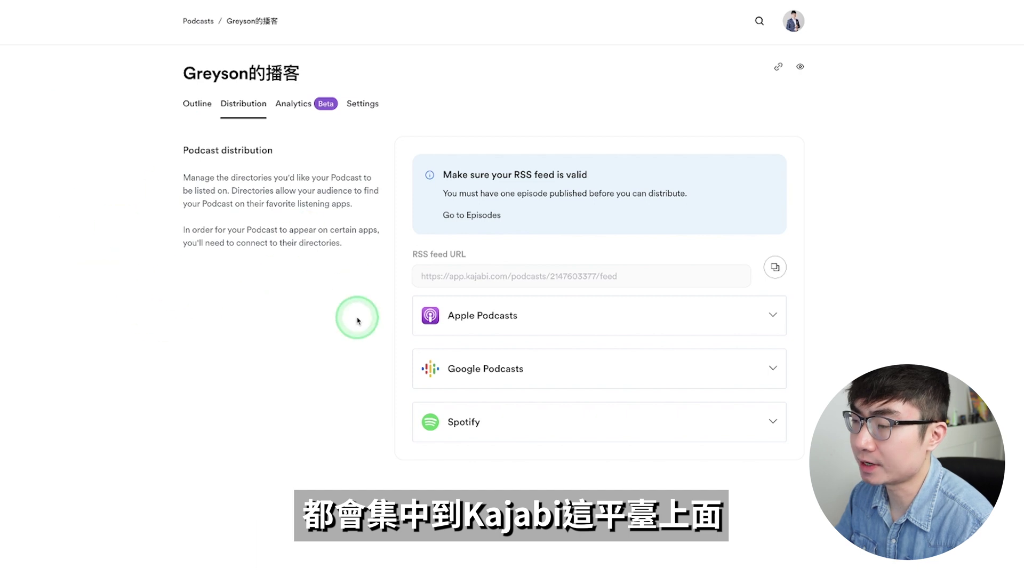
{"action": "scroll", "coordinate": [533, 293], "scroll_direction": "down", "scroll_amount": 1}
{"action": "left_click", "coordinate": [612, 241]}
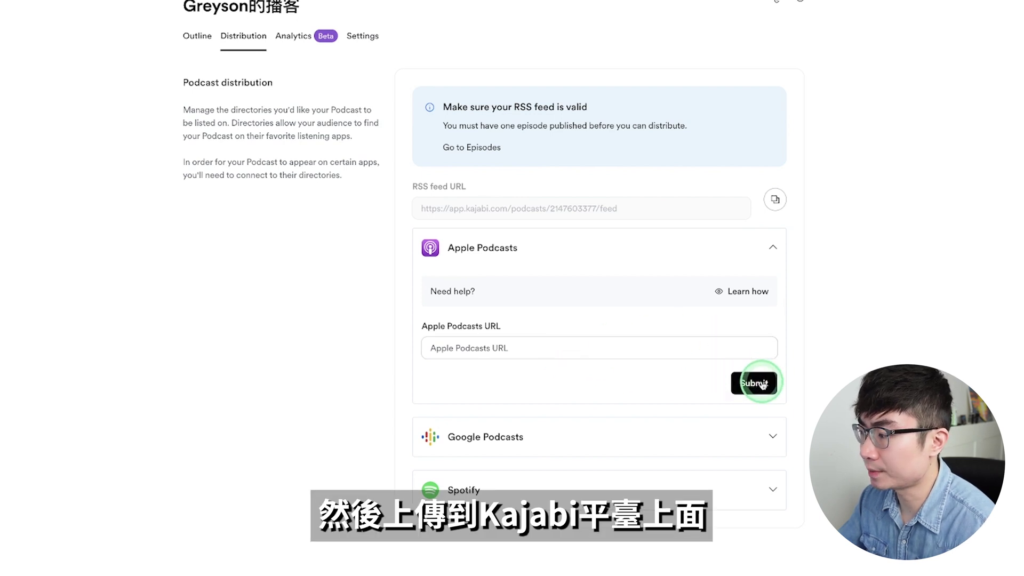
{"action": "left_click", "coordinate": [756, 293]}
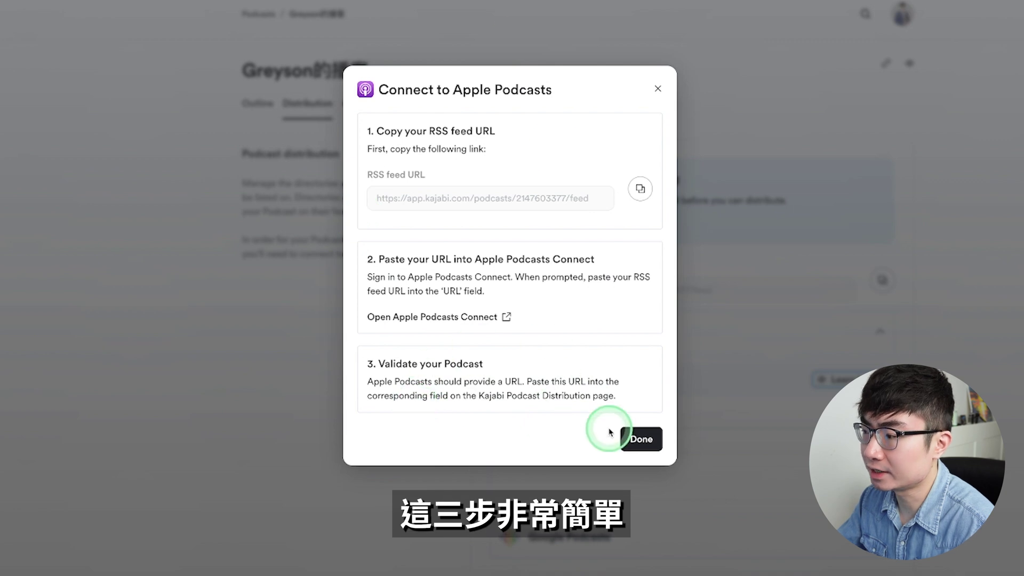
{"action": "left_click", "coordinate": [635, 437]}
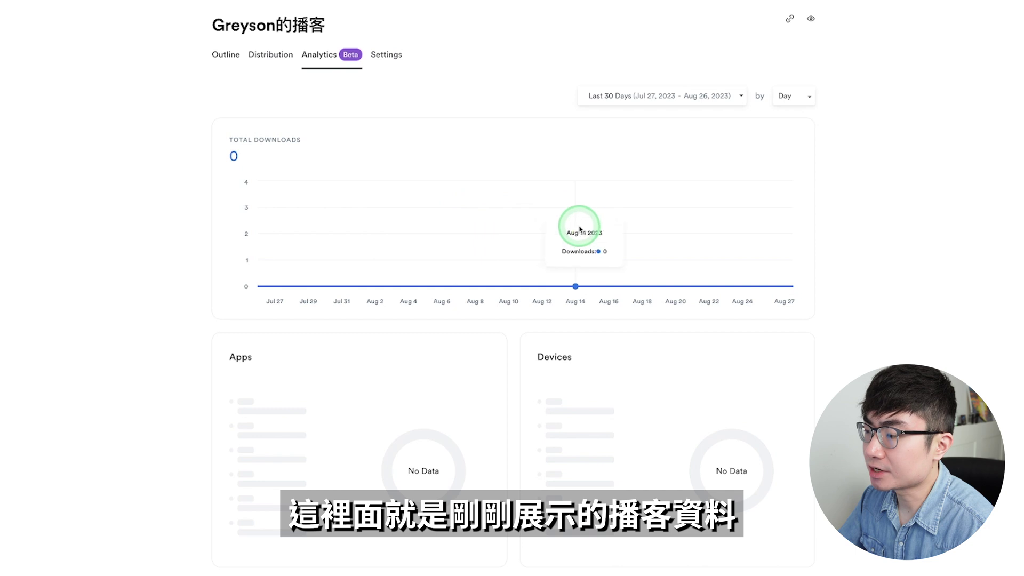
Step: Review the podcast's overall analytics and its detail settings, including title, host, language, description and thumbnail
{"action": "scroll", "coordinate": [581, 229], "scroll_direction": "down", "scroll_amount": 3}
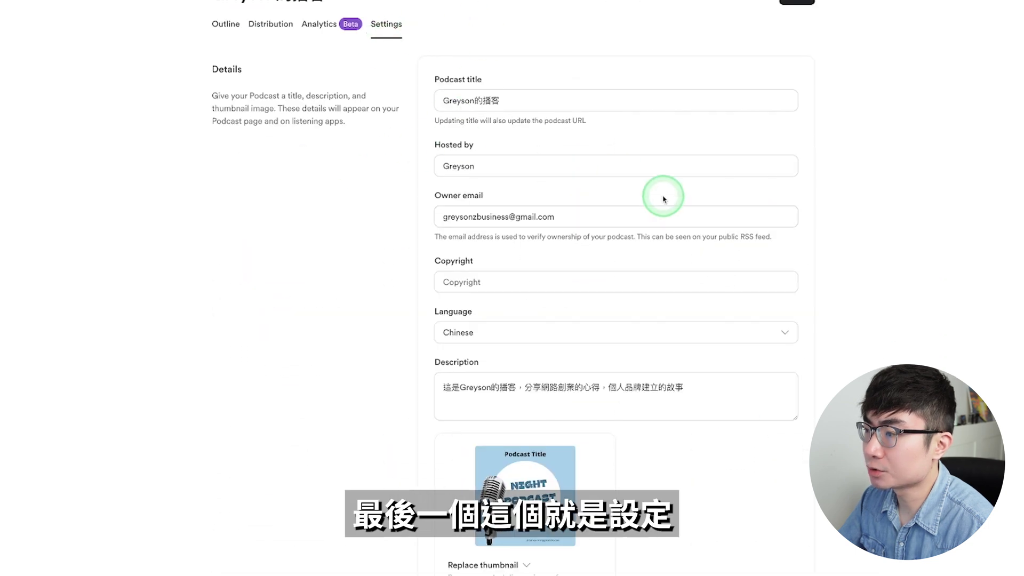
{"action": "scroll", "coordinate": [663, 199], "scroll_direction": "down", "scroll_amount": 1}
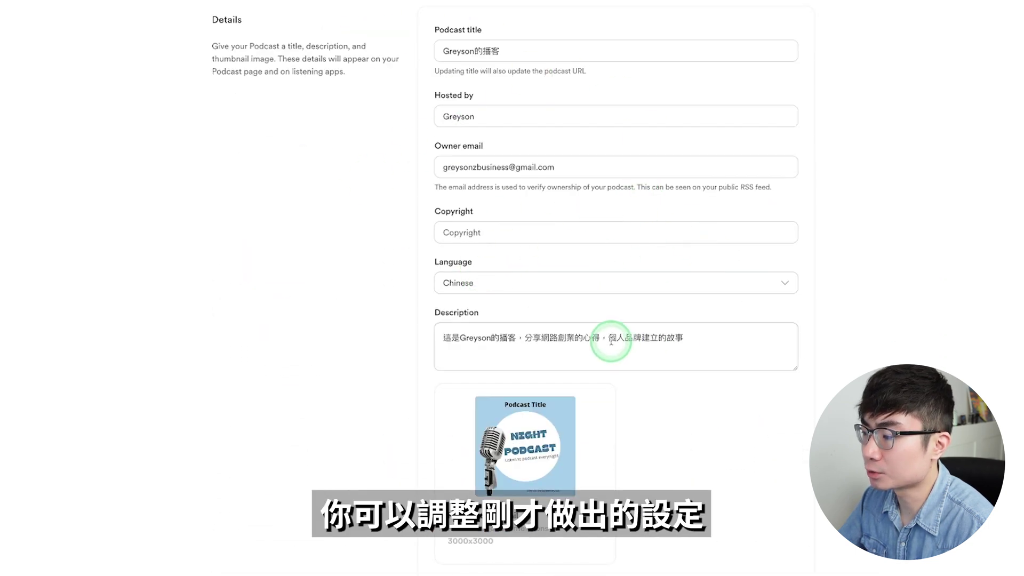
{"action": "scroll", "coordinate": [712, 316], "scroll_direction": "down", "scroll_amount": 1}
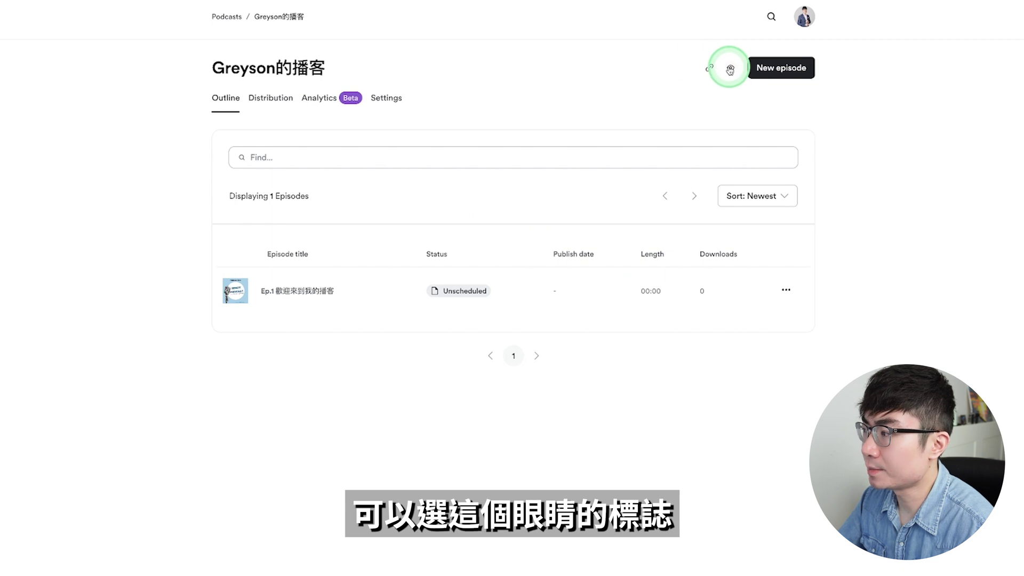
Step: Preview the podcast's public home page, return to the episode list and open a blank new episode form
{"action": "left_click", "coordinate": [730, 69]}
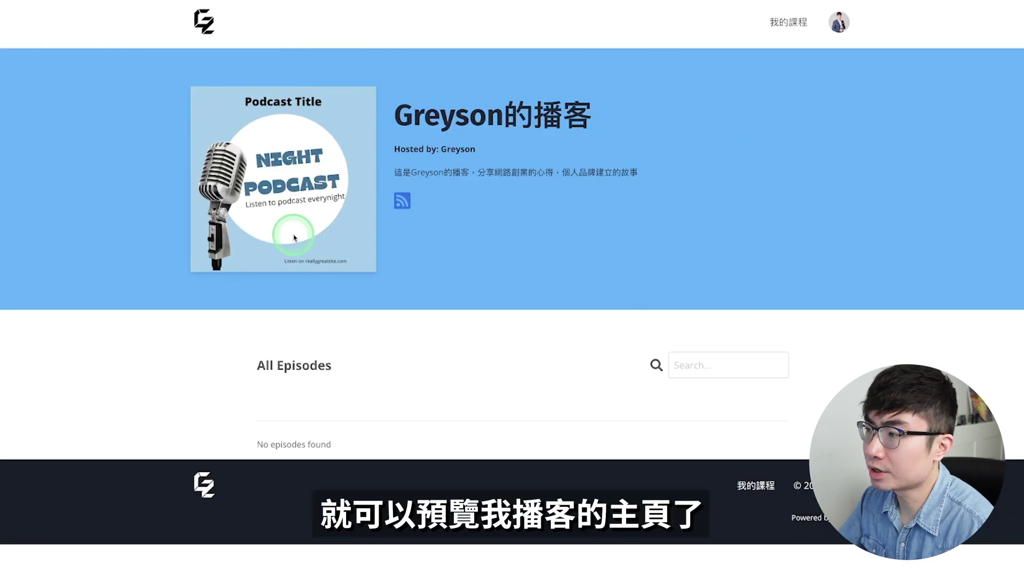
{"action": "key", "text": "ctrl+w"}
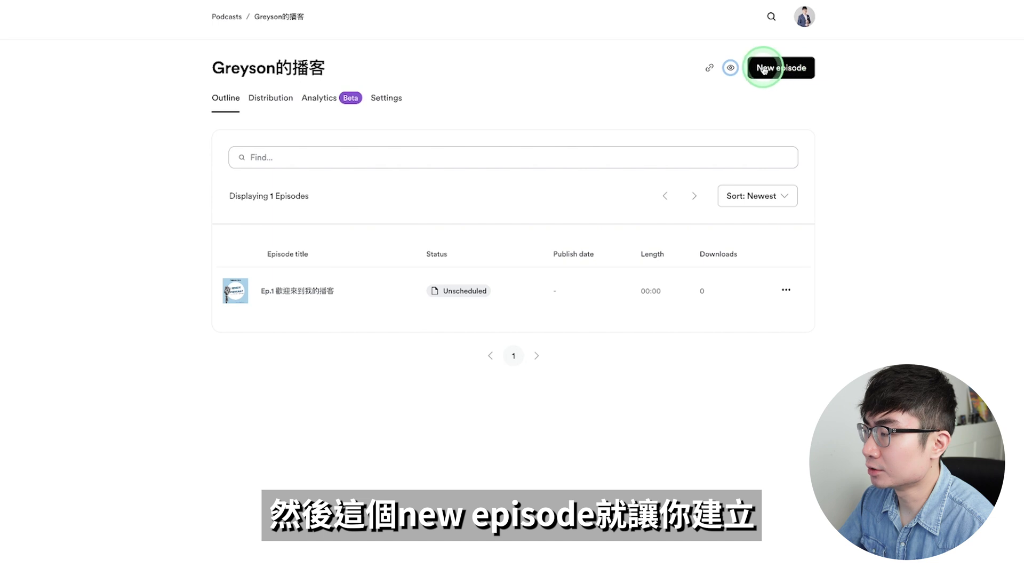
{"action": "left_click", "coordinate": [767, 72]}
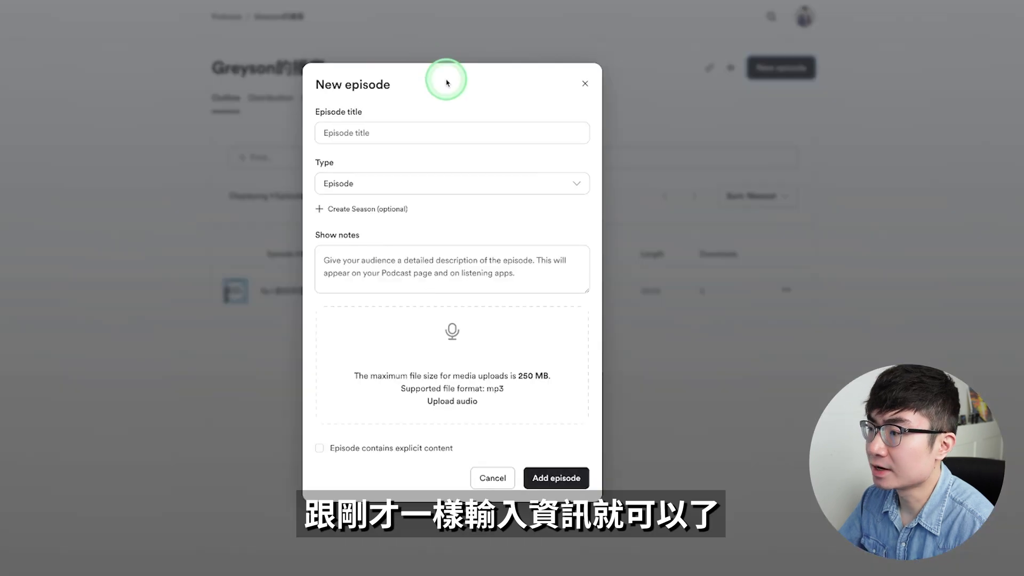